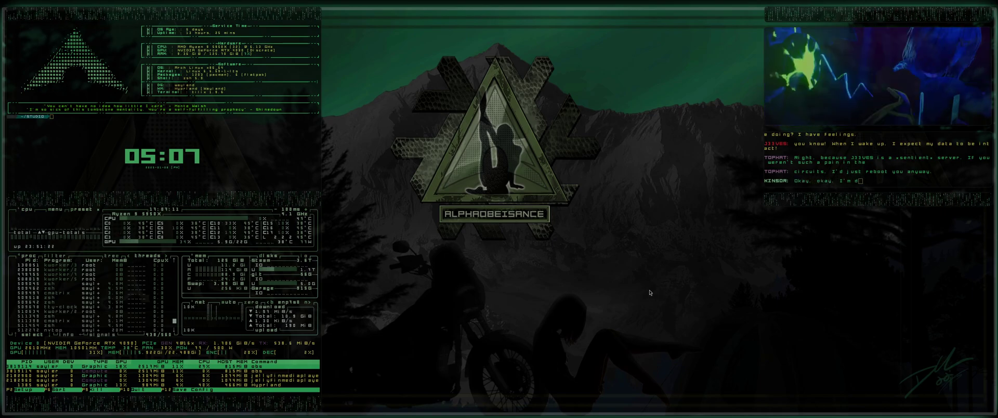
{"action": "key", "text": "super+c"}
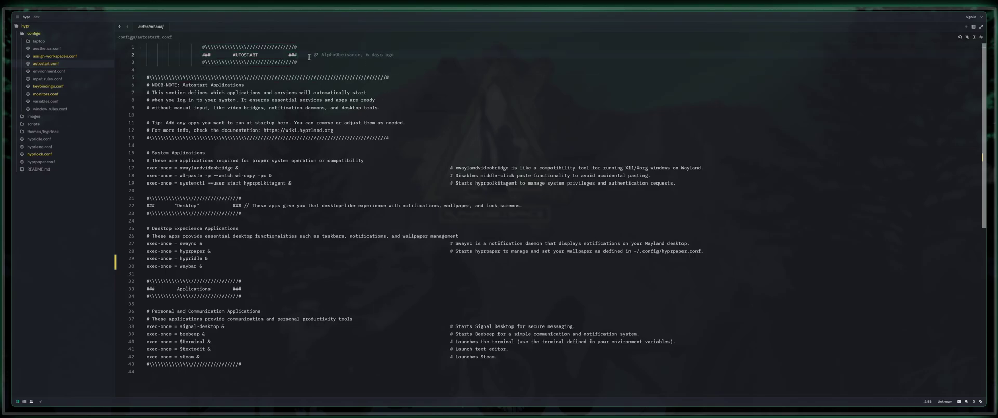
{"action": "left_click_drag", "start_coordinate": [309, 63], "coordinate": [132, 41]}
{"action": "left_click", "coordinate": [301, 62]}
{"action": "left_click_drag", "start_coordinate": [153, 85], "coordinate": [555, 363]}
{"action": "left_click", "coordinate": [566, 358]}
{"action": "left_click", "coordinate": [506, 366]}
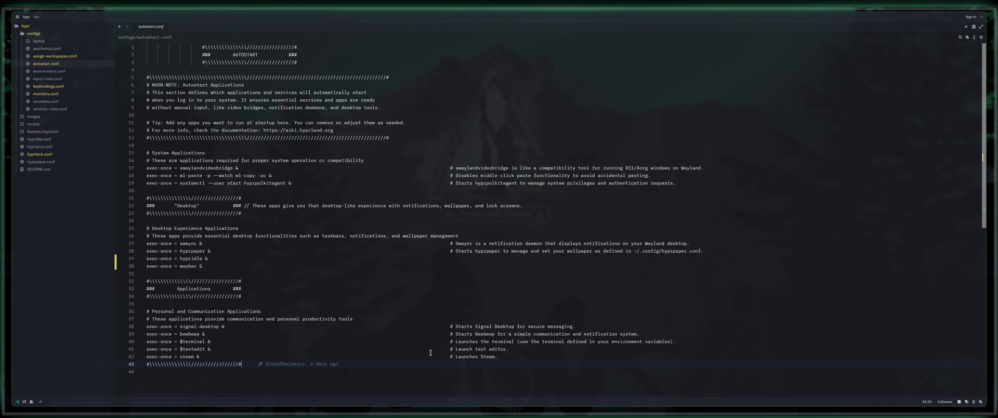
{"action": "left_click_drag", "start_coordinate": [227, 55], "coordinate": [269, 55]}
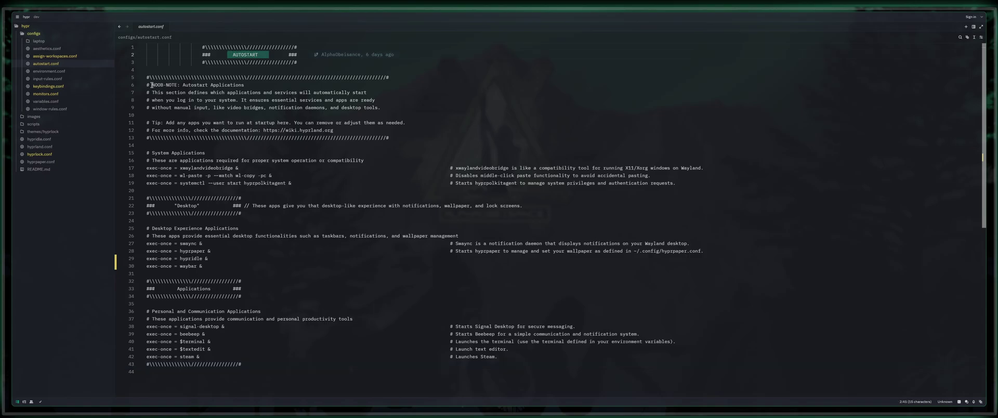
{"action": "left_click_drag", "start_coordinate": [152, 86], "coordinate": [165, 85]}
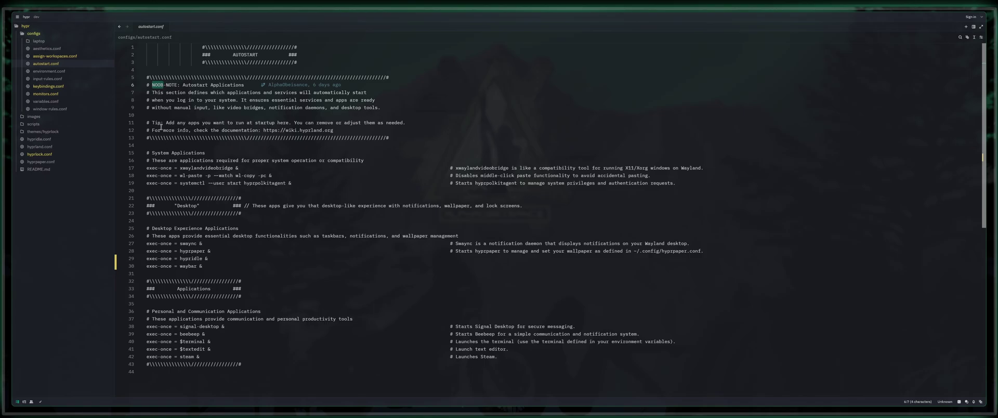
{"action": "left_click_drag", "start_coordinate": [168, 123], "coordinate": [278, 120]}
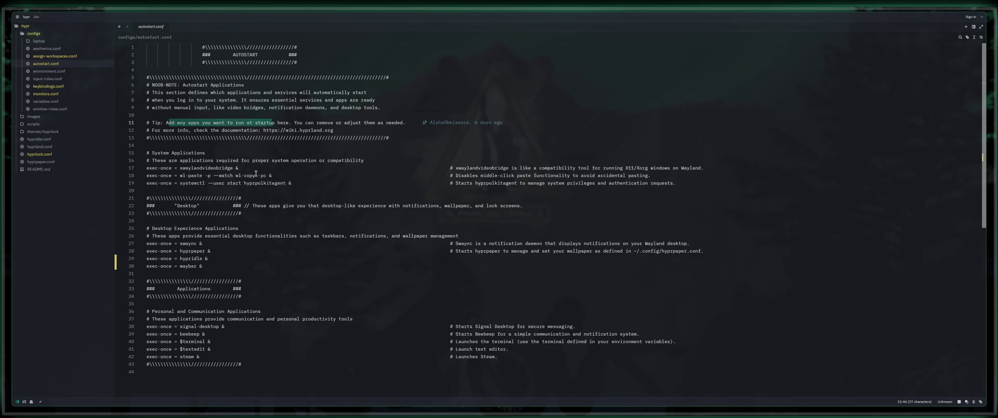
{"action": "left_click_drag", "start_coordinate": [152, 153], "coordinate": [211, 152]}
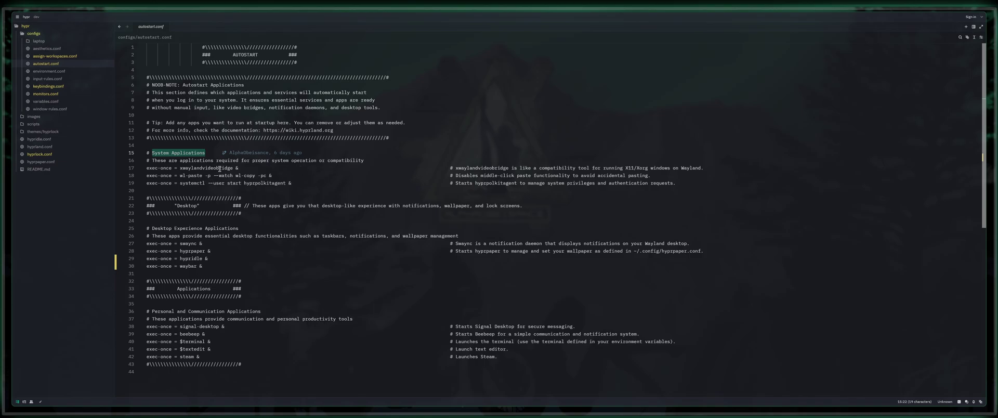
{"action": "left_click_drag", "start_coordinate": [179, 168], "coordinate": [226, 169]}
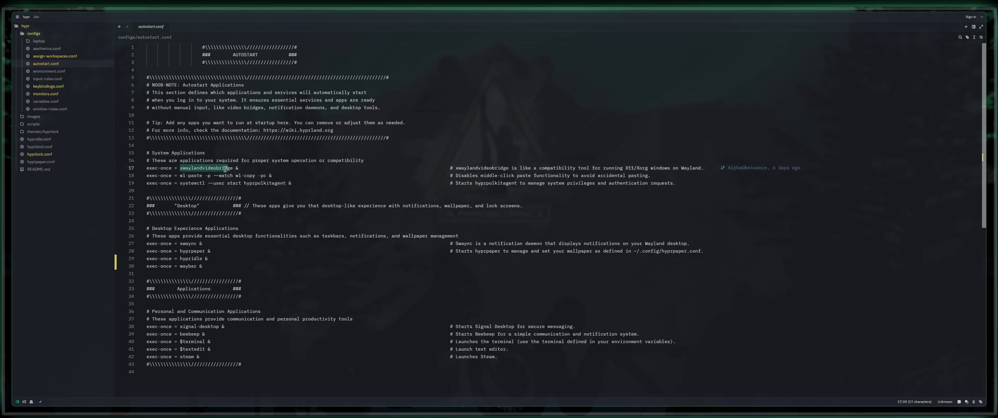
{"action": "left_click", "coordinate": [181, 168]}
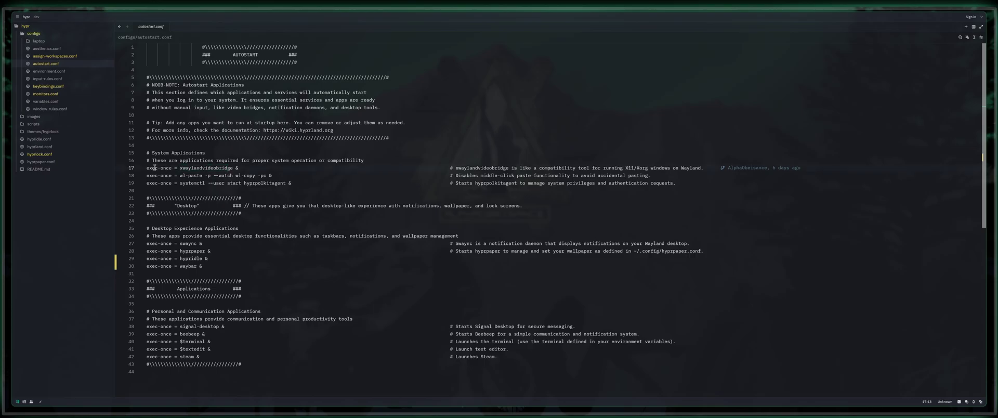
{"action": "left_click_drag", "start_coordinate": [146, 168], "coordinate": [233, 168]}
{"action": "left_click", "coordinate": [239, 168]}
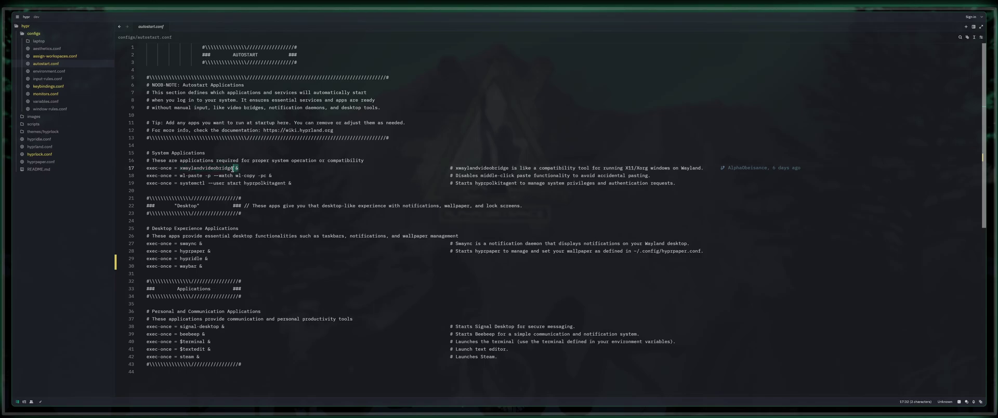
{"action": "left_click", "coordinate": [246, 168]}
{"action": "left_click", "coordinate": [451, 168]}
{"action": "left_click_drag", "start_coordinate": [456, 168], "coordinate": [533, 167]}
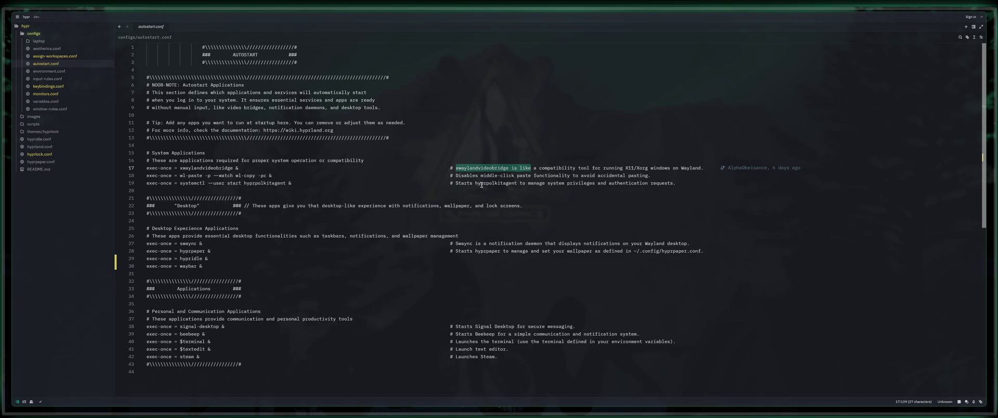
{"action": "left_click_drag", "start_coordinate": [459, 177], "coordinate": [645, 177]}
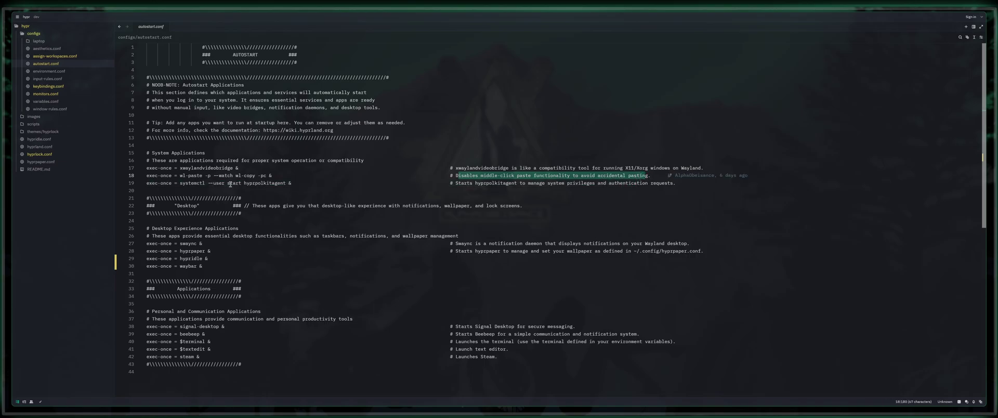
{"action": "left_click_drag", "start_coordinate": [181, 183], "coordinate": [251, 184]}
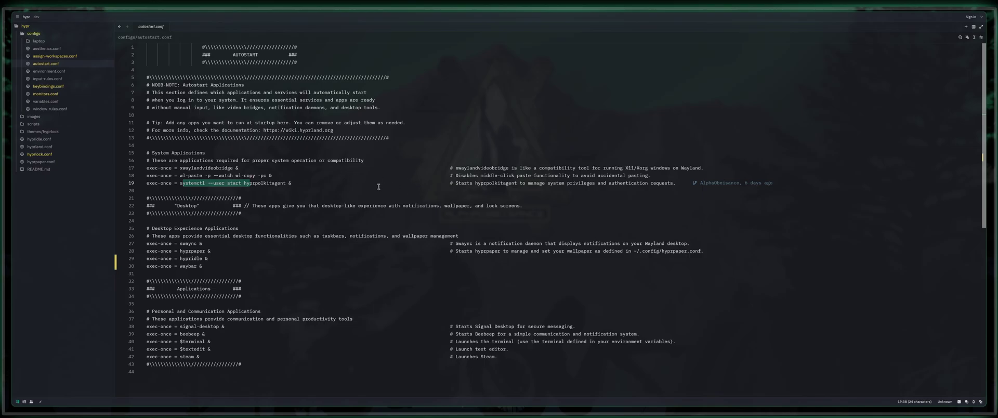
{"action": "double_click", "coordinate": [259, 183]}
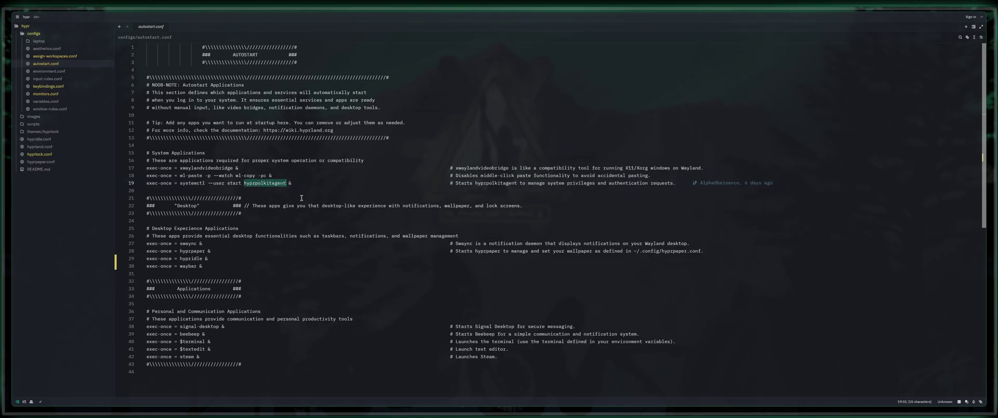
{"action": "left_click", "coordinate": [311, 183]}
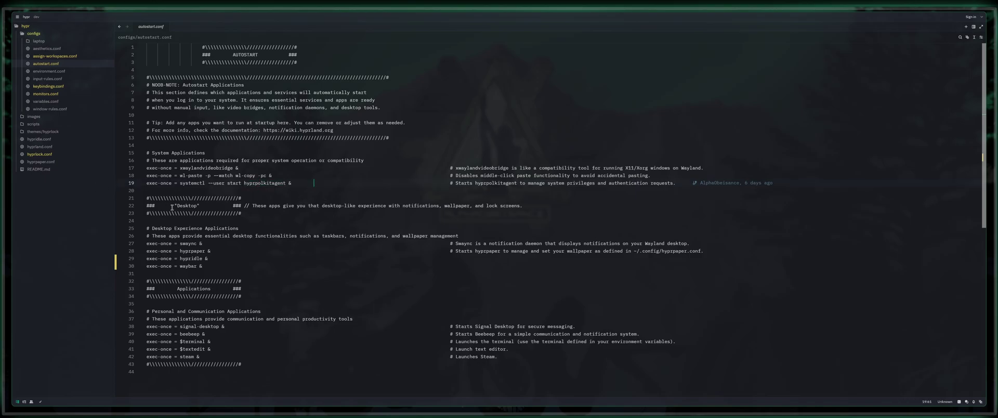
{"action": "left_click_drag", "start_coordinate": [174, 206], "coordinate": [456, 209]}
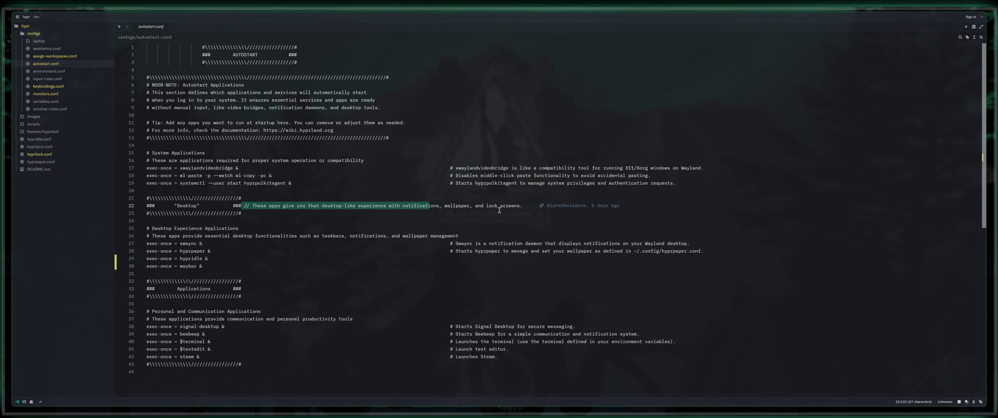
{"action": "scroll", "coordinate": [512, 209], "scroll_direction": "down", "scroll_amount": 2}
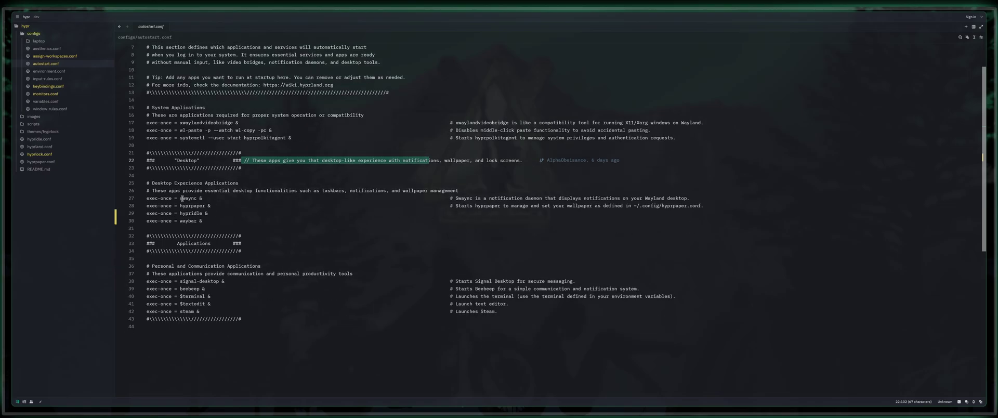
{"action": "left_click_drag", "start_coordinate": [180, 199], "coordinate": [197, 199]}
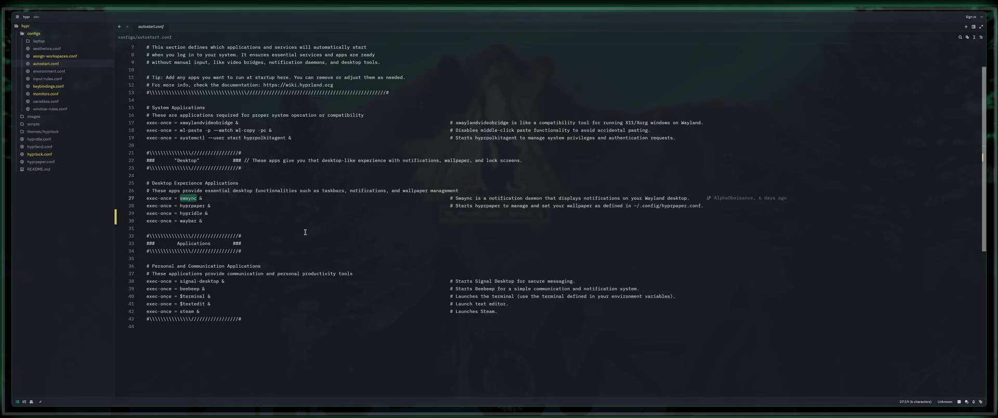
{"action": "double_click", "coordinate": [193, 206]}
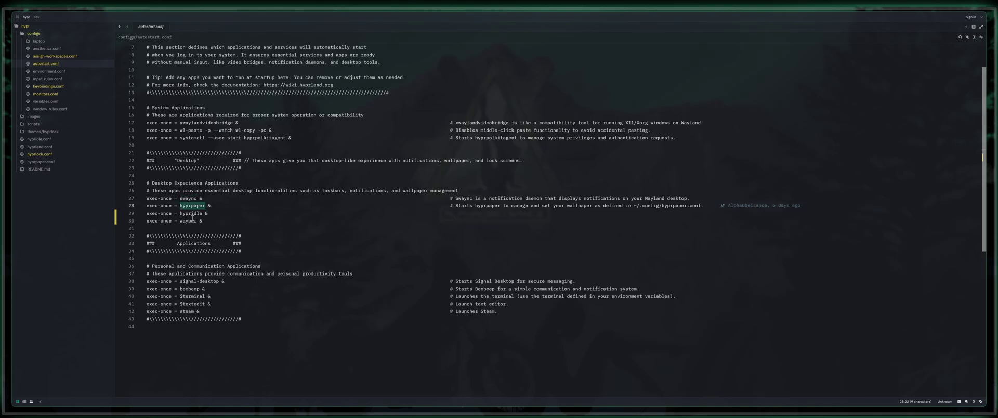
{"action": "double_click", "coordinate": [190, 213]}
{"action": "double_click", "coordinate": [189, 220]}
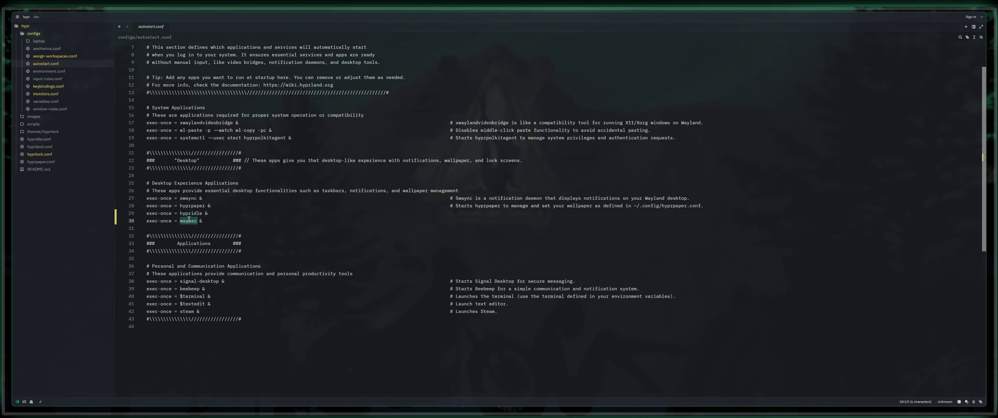
{"action": "left_click", "coordinate": [237, 217]}
{"action": "left_click_drag", "start_coordinate": [180, 198], "coordinate": [197, 198]}
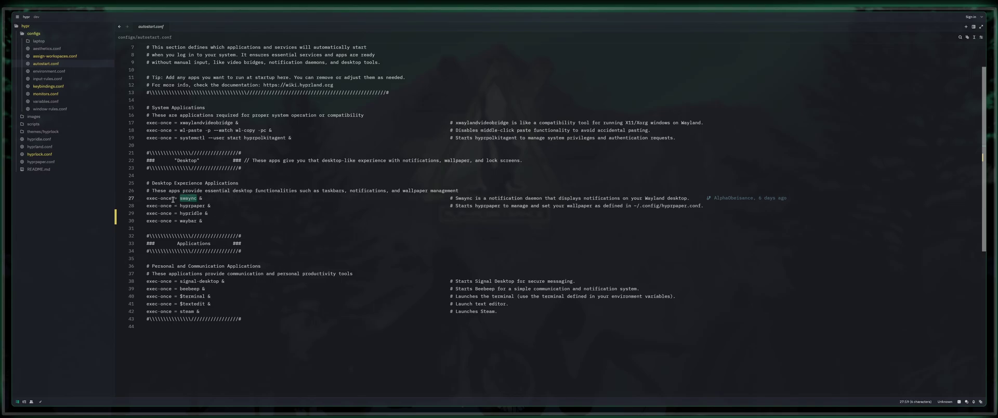
{"action": "left_click_drag", "start_coordinate": [173, 199], "coordinate": [142, 198]}
{"action": "left_click_drag", "start_coordinate": [207, 201], "coordinate": [104, 201]}
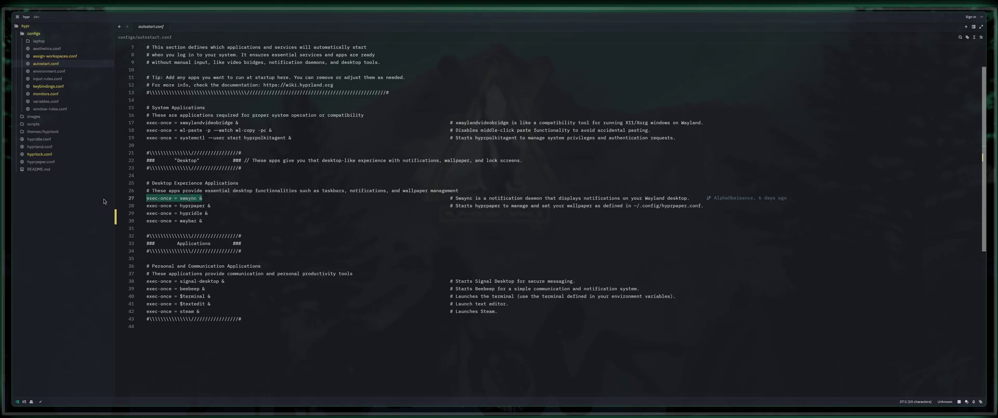
{"action": "left_click", "coordinate": [209, 205]}
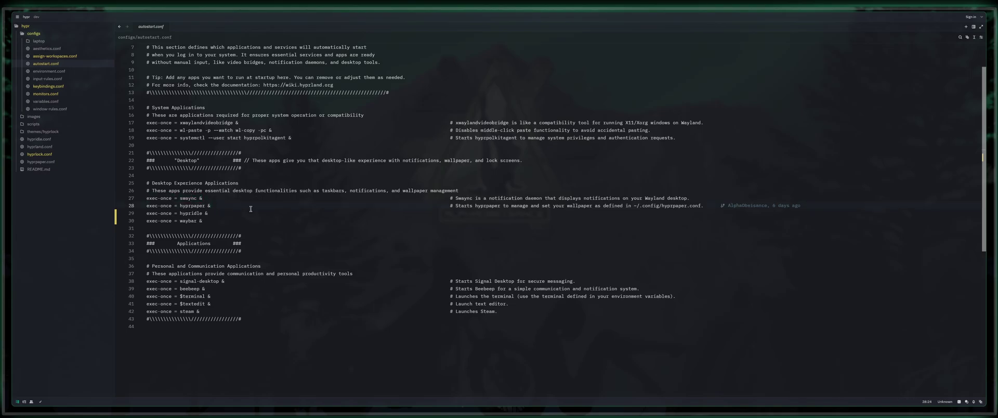
{"action": "double_click", "coordinate": [197, 206]}
{"action": "left_click_drag", "start_coordinate": [148, 207], "coordinate": [207, 206]}
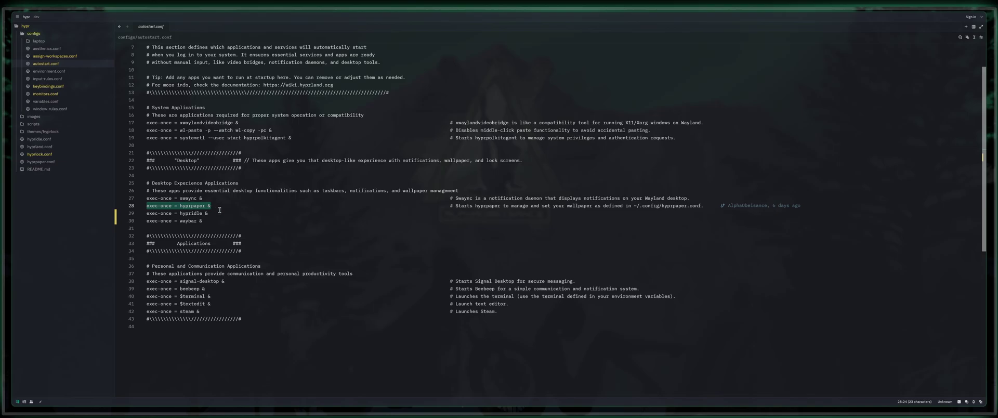
{"action": "left_click", "coordinate": [215, 206]}
{"action": "left_click_drag", "start_coordinate": [212, 206], "coordinate": [147, 205]}
{"action": "double_click", "coordinate": [185, 213]}
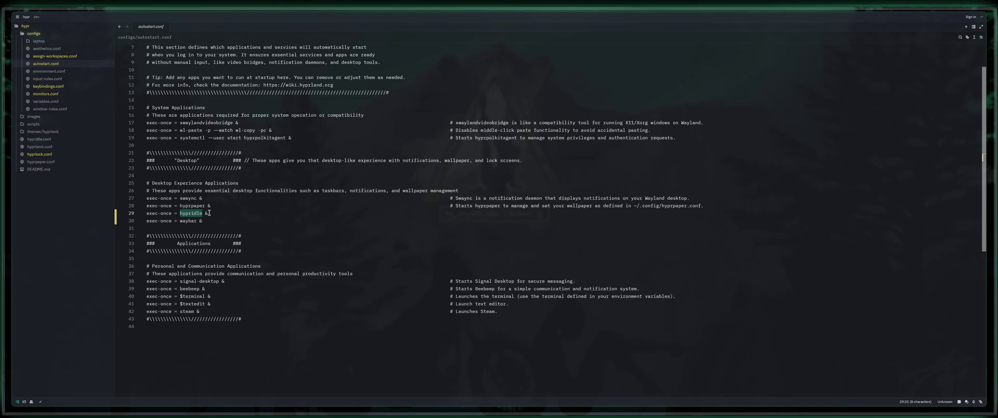
Delete line 30 'exec-once = waybar &', leaving a blank line after the hypridle entry.
{"action": "double_click", "coordinate": [208, 213]}
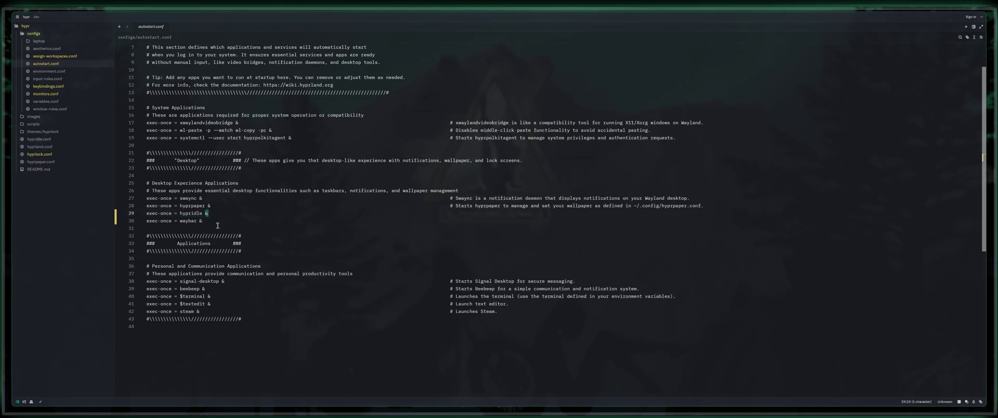
{"action": "double_click", "coordinate": [185, 221]}
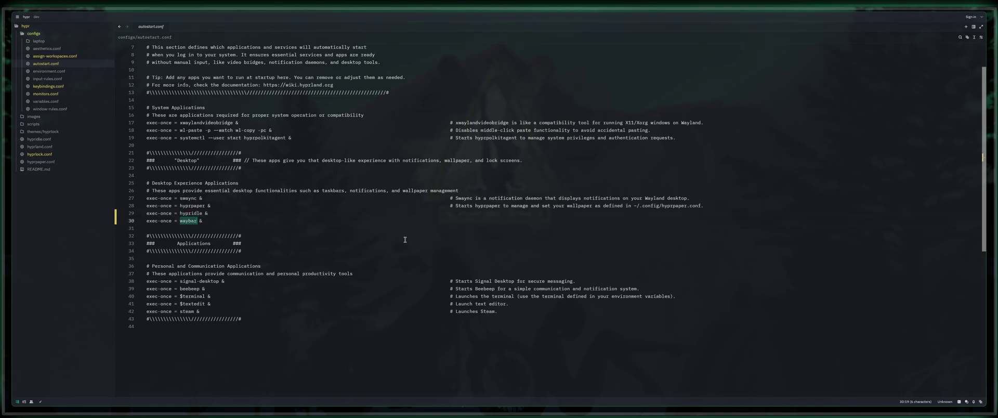
{"action": "triple_click", "coordinate": [162, 224]}
{"action": "key", "text": "BackSpace"}
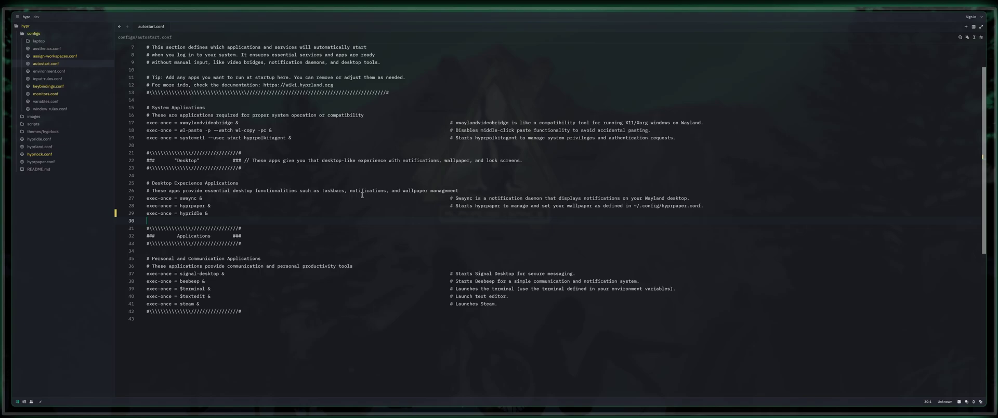
{"action": "scroll", "coordinate": [336, 251], "scroll_direction": "down", "scroll_amount": 2}
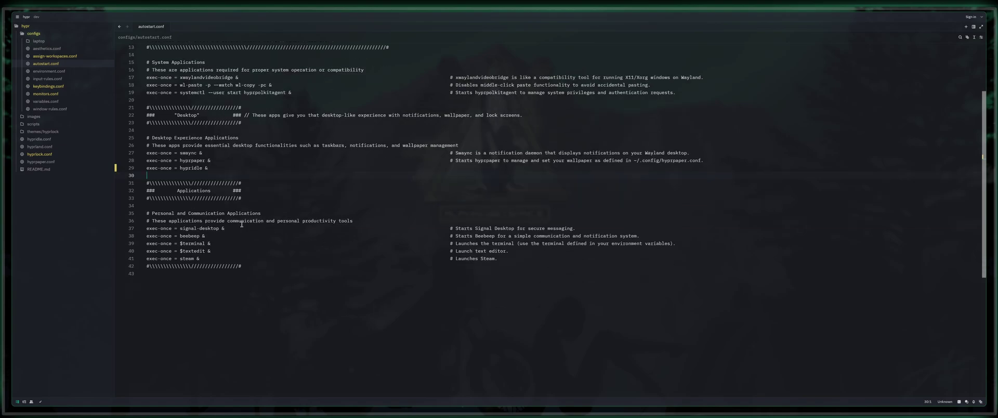
{"action": "left_click_drag", "start_coordinate": [215, 190], "coordinate": [178, 191]}
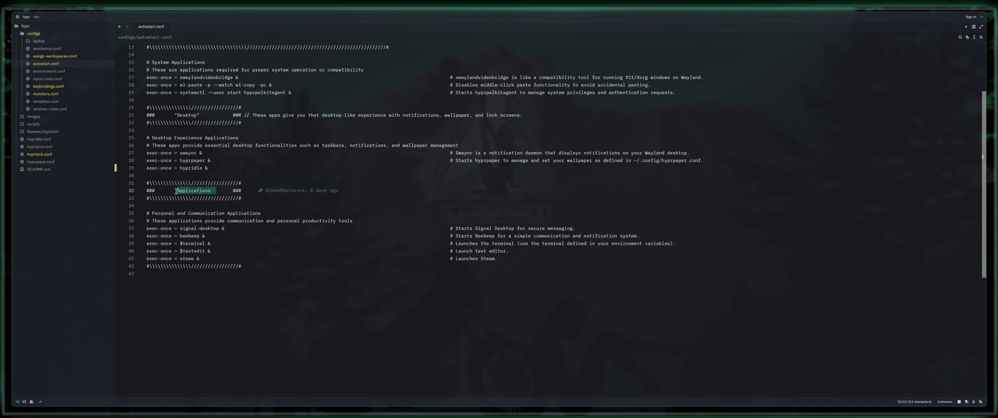
{"action": "left_click", "coordinate": [152, 213]}
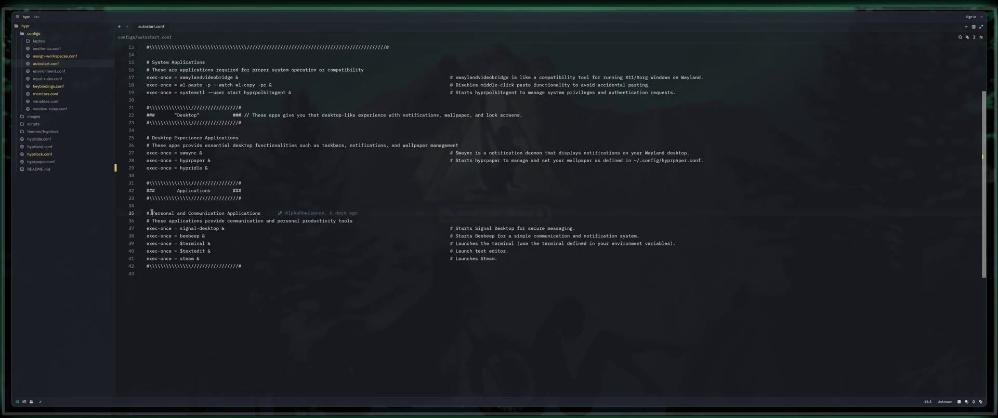
{"action": "left_click_drag", "start_coordinate": [152, 213], "coordinate": [319, 213]}
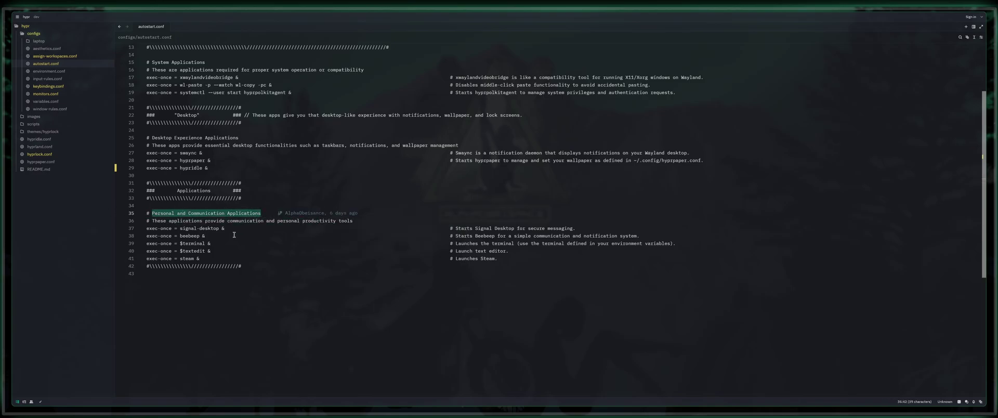
{"action": "left_click", "coordinate": [237, 237]}
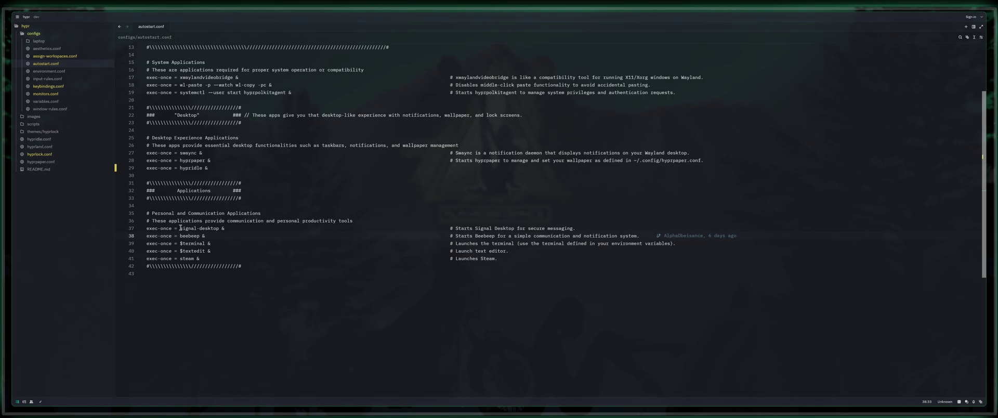
{"action": "left_click_drag", "start_coordinate": [180, 228], "coordinate": [225, 229]}
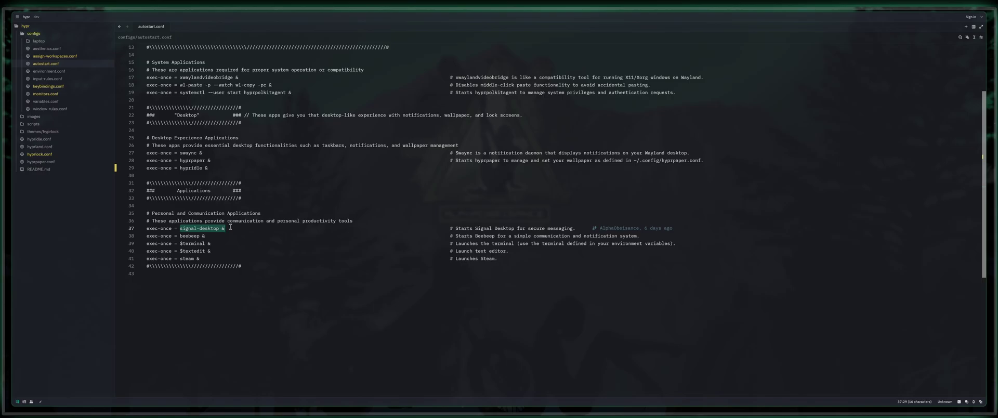
{"action": "left_click", "coordinate": [219, 228]}
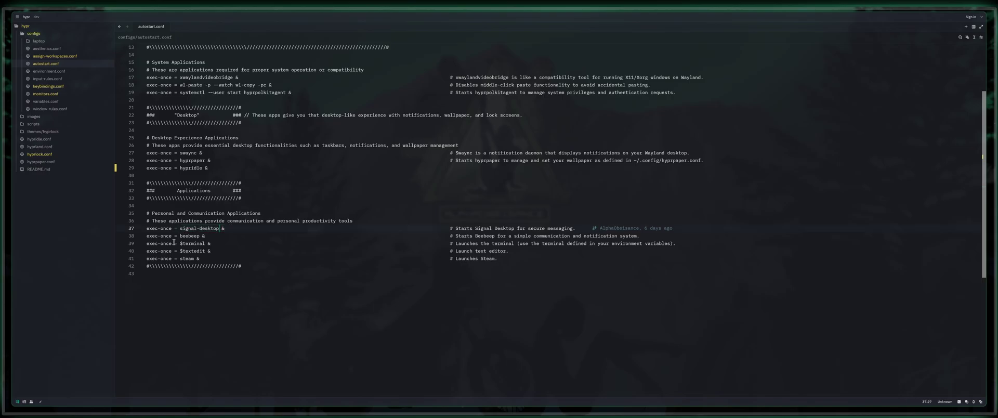
{"action": "mouse_move", "coordinate": [180, 236]}
{"action": "left_mouse_down"}
{"action": "mouse_move", "coordinate": [189, 236]}
{"action": "mouse_move", "coordinate": [156, 251]}
{"action": "mouse_move", "coordinate": [138, 227]}
{"action": "left_mouse_up"}
{"action": "left_click", "coordinate": [484, 235]}
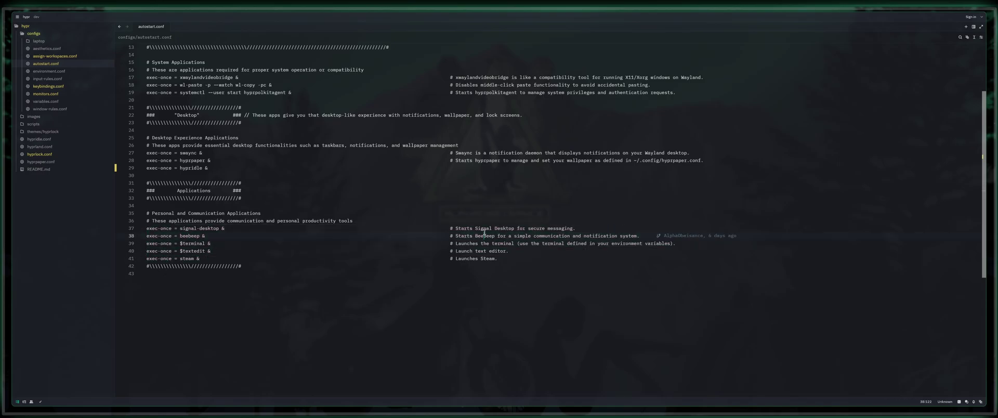
{"action": "left_click_drag", "start_coordinate": [517, 258], "coordinate": [129, 231]}
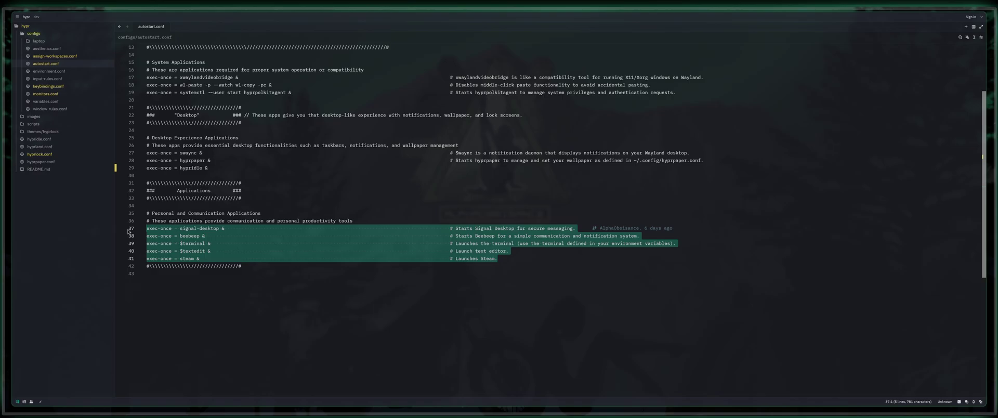